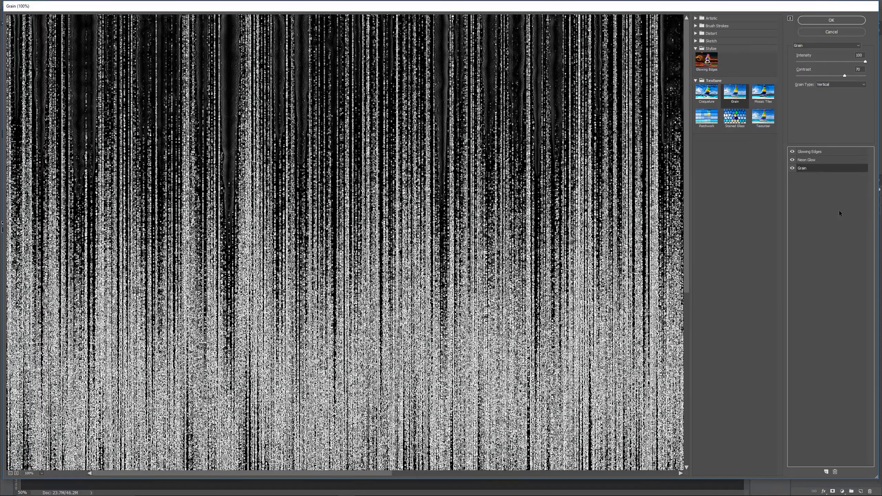
Remove the existing Grain and Neon Glow effects and change the remaining effect to vertical Grain with intensity 100 and contrast 70
{"action": "left_click", "coordinate": [835, 471]}
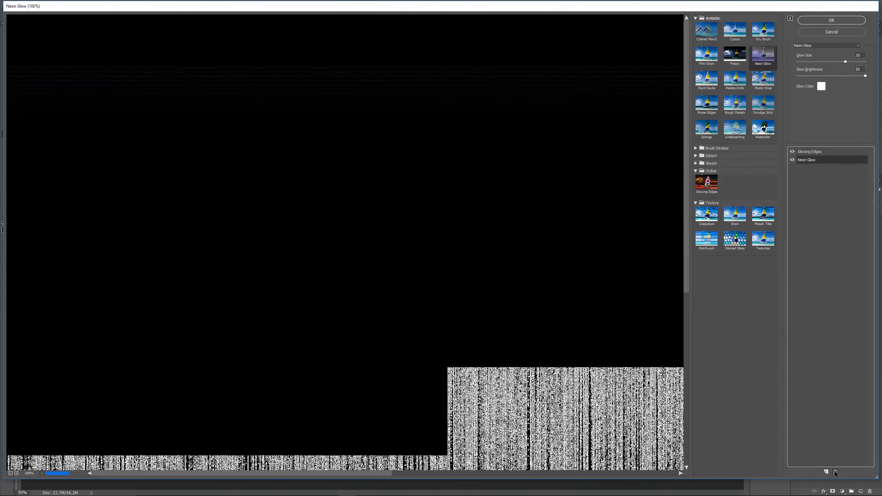
{"action": "left_click", "coordinate": [834, 472]}
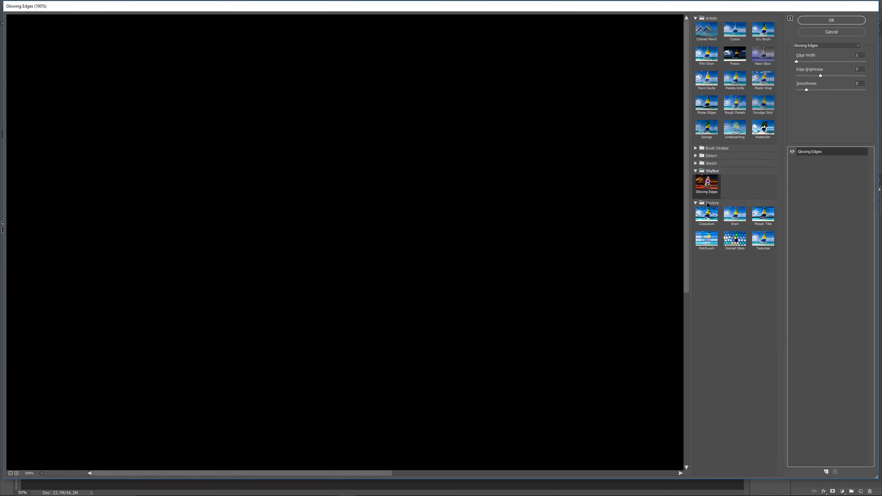
{"action": "left_click", "coordinate": [734, 218]}
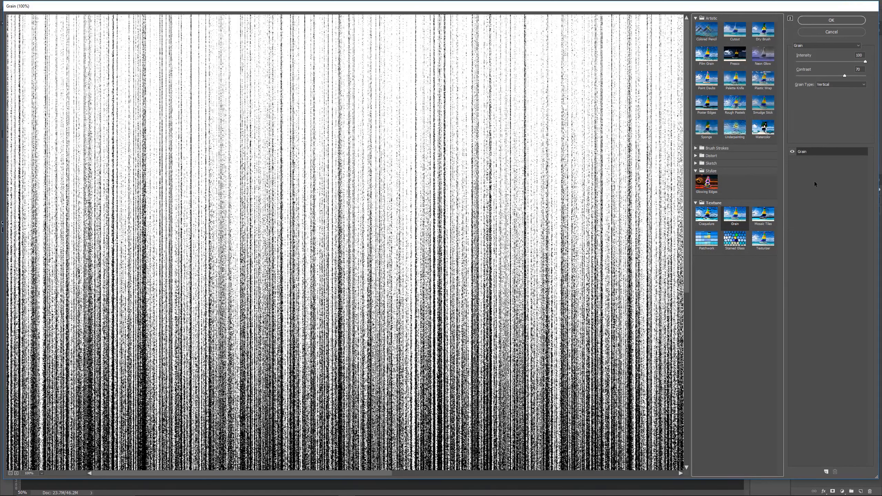
Add a Neon Glow effect above Grain with glow size 10, brightness 50 and a white glow color
{"action": "left_click", "coordinate": [827, 472]}
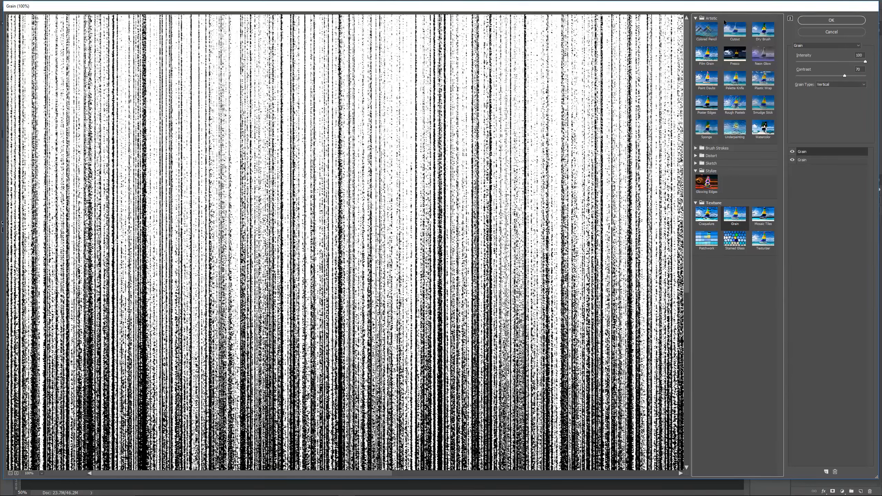
{"action": "left_click", "coordinate": [764, 57]}
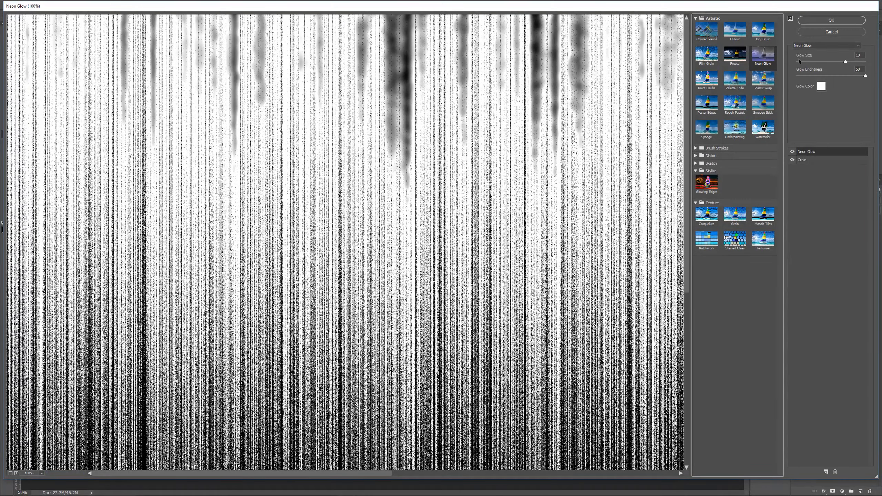
{"action": "left_click", "coordinate": [822, 86]}
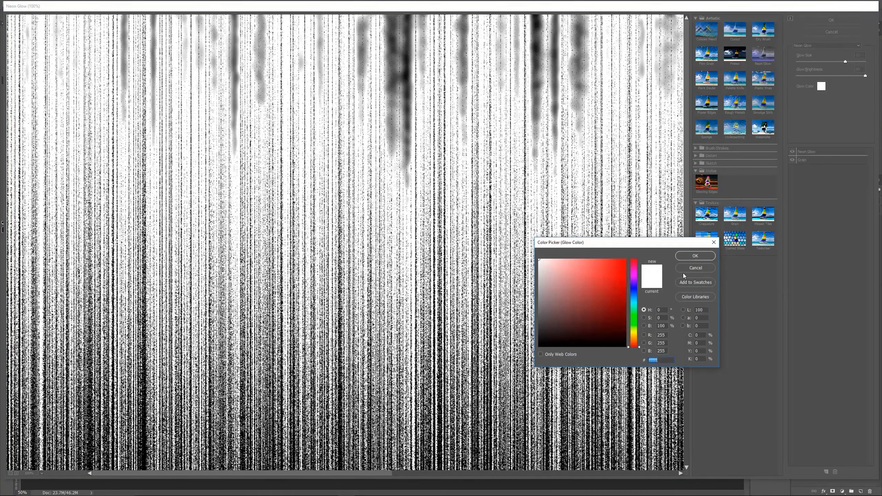
{"action": "left_click", "coordinate": [695, 256]}
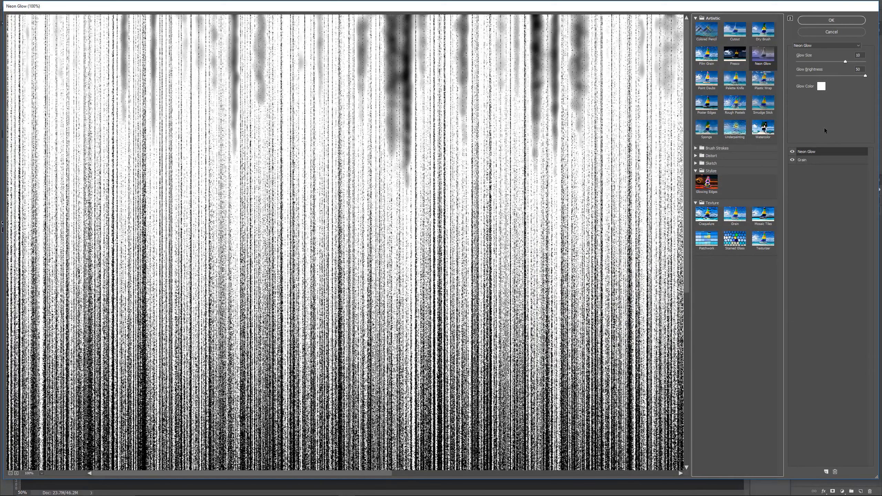
Add a Glowing Edges effect with edge width 1, brightness 7 and smoothness 3, and apply the filter stack to Grunge 1
{"action": "left_click", "coordinate": [827, 472]}
{"action": "left_click", "coordinate": [708, 185]}
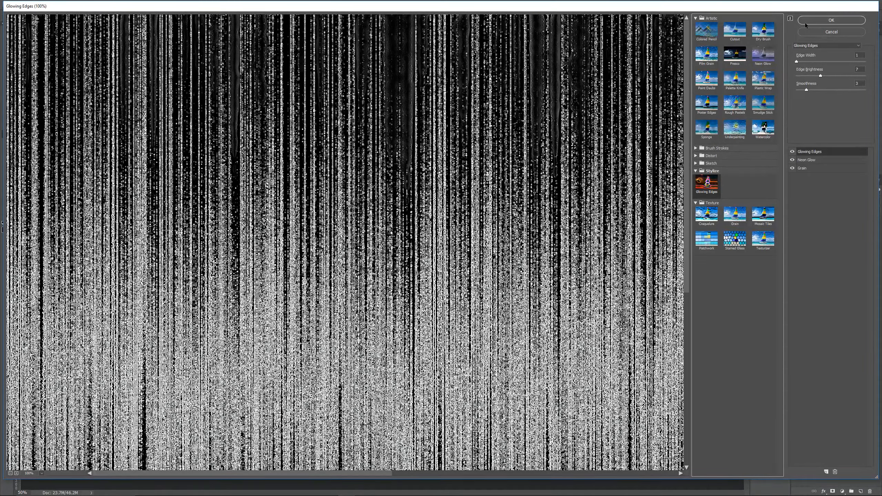
{"action": "left_click", "coordinate": [832, 19]}
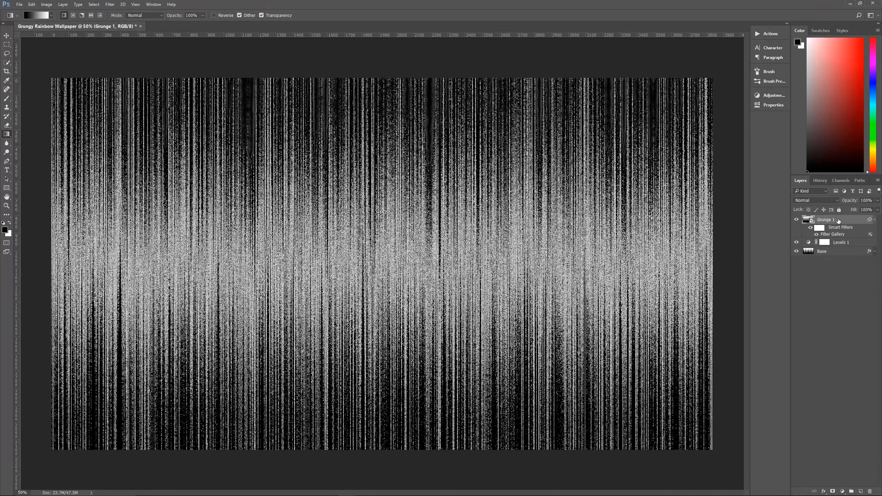
Set the Grunge 1 layer's blend mode to Multiply and collapse its smart filter list
{"action": "left_click", "coordinate": [822, 199]}
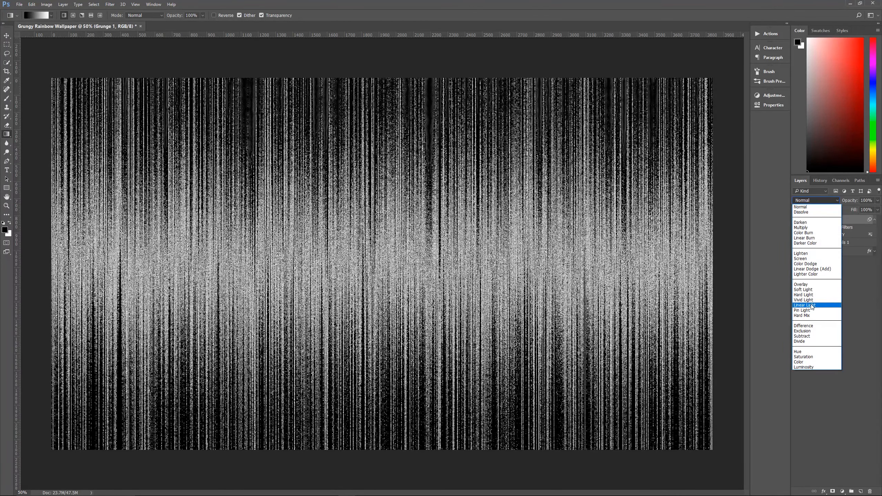
{"action": "left_click", "coordinate": [810, 229]}
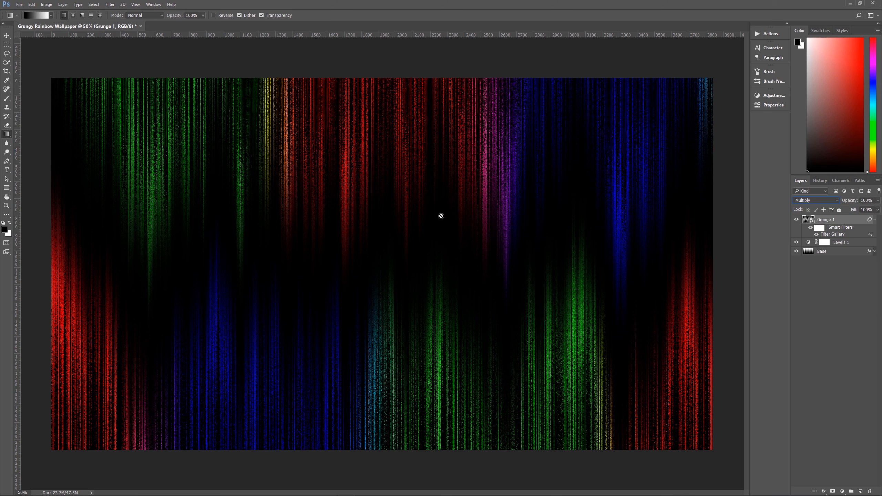
{"action": "left_click", "coordinate": [876, 219]}
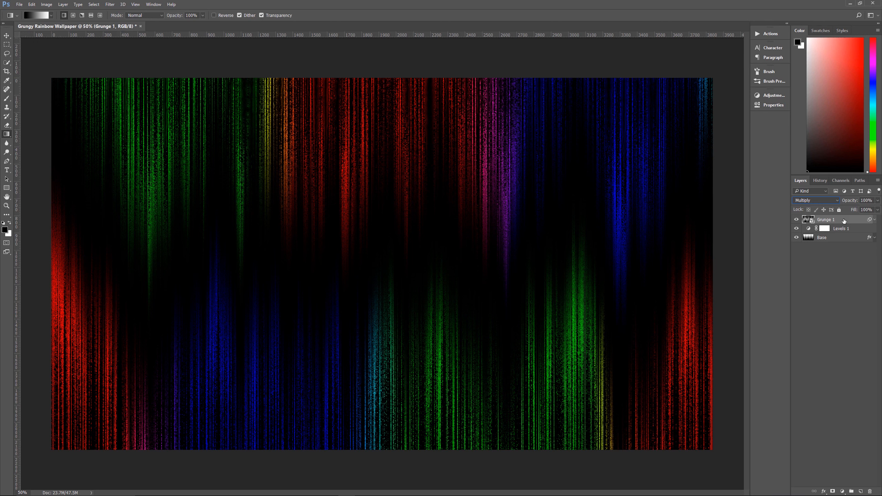
{"action": "left_click", "coordinate": [874, 220]}
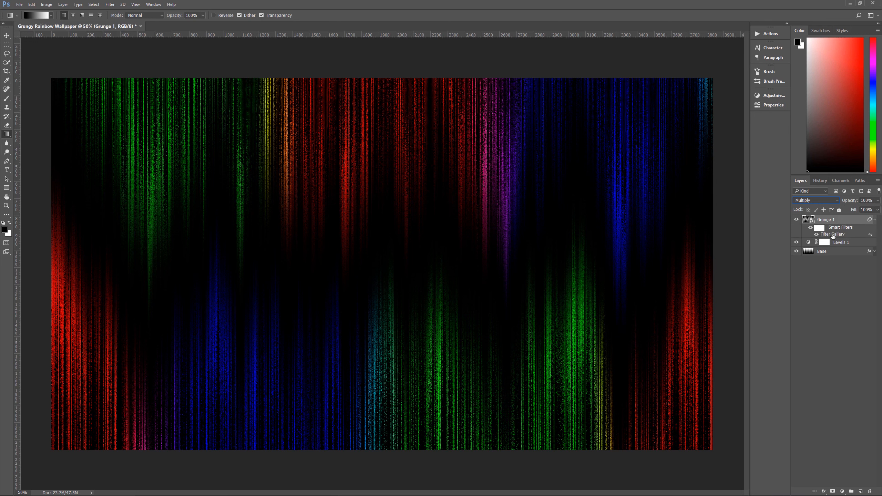
{"action": "left_click", "coordinate": [874, 219]}
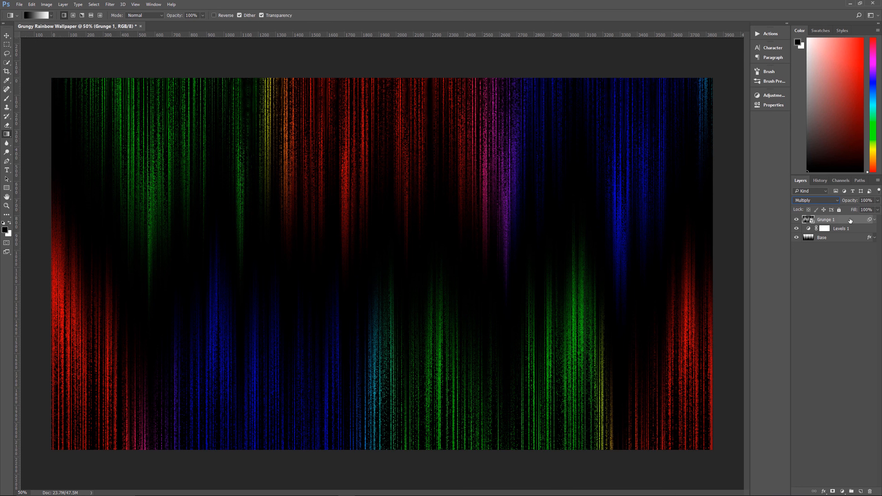
Duplicate the Grunge 1 layer and rename the copy Grunge 2
{"action": "key", "text": "ctrl+j"}
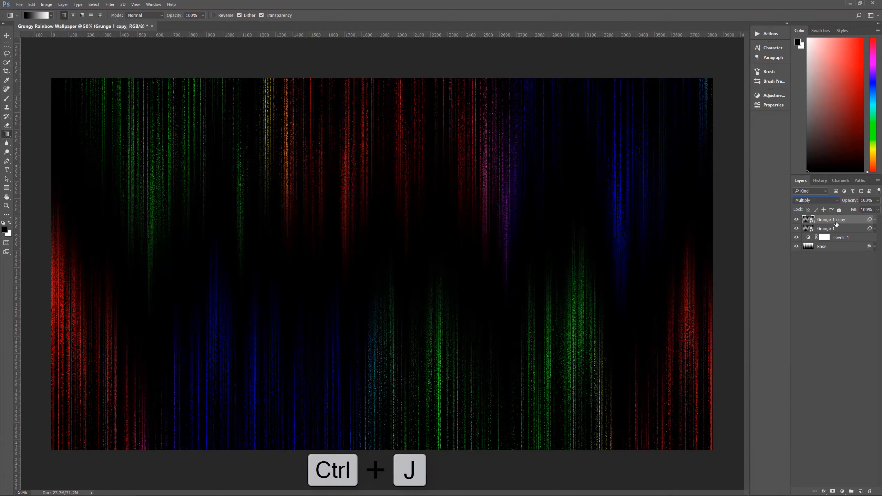
{"action": "double_click", "coordinate": [837, 220]}
{"action": "type", "text": "Grunge 2"}
{"action": "key", "text": "Return"}
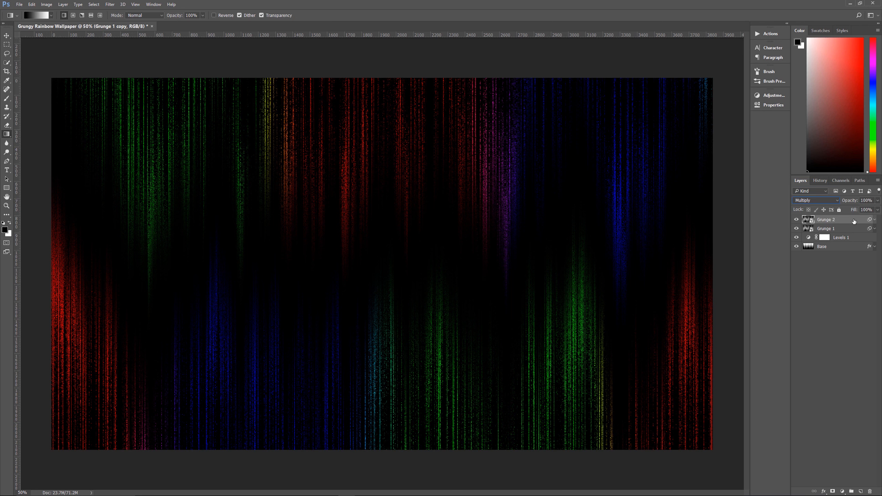
Invert the Grunge 2 layer and set its blend mode to Overlay
{"action": "left_click", "coordinate": [875, 221]}
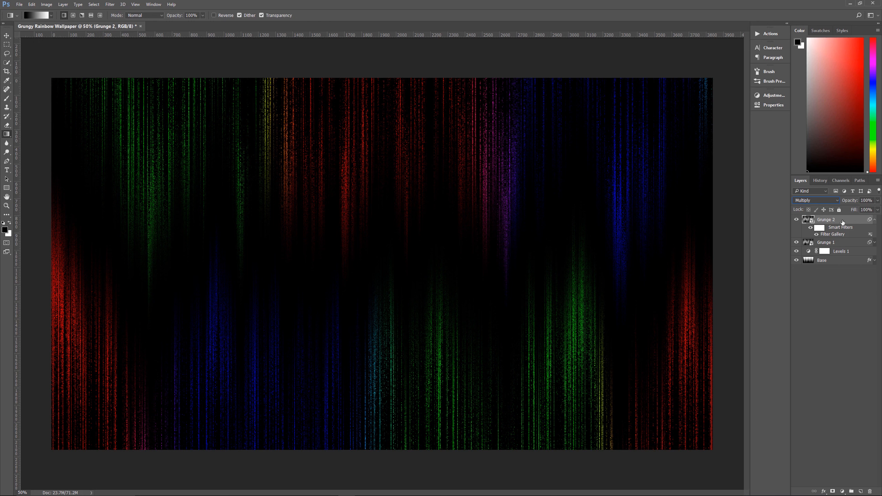
{"action": "key", "text": "ctrl+i"}
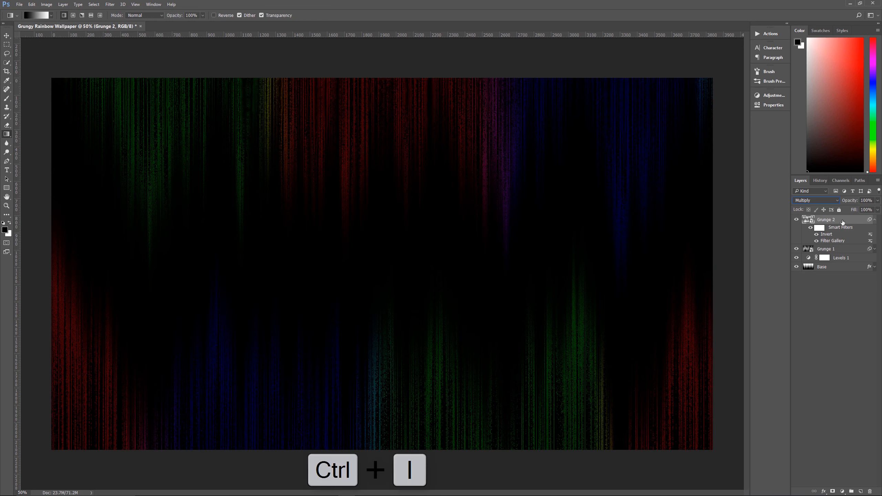
{"action": "left_click", "coordinate": [814, 203]}
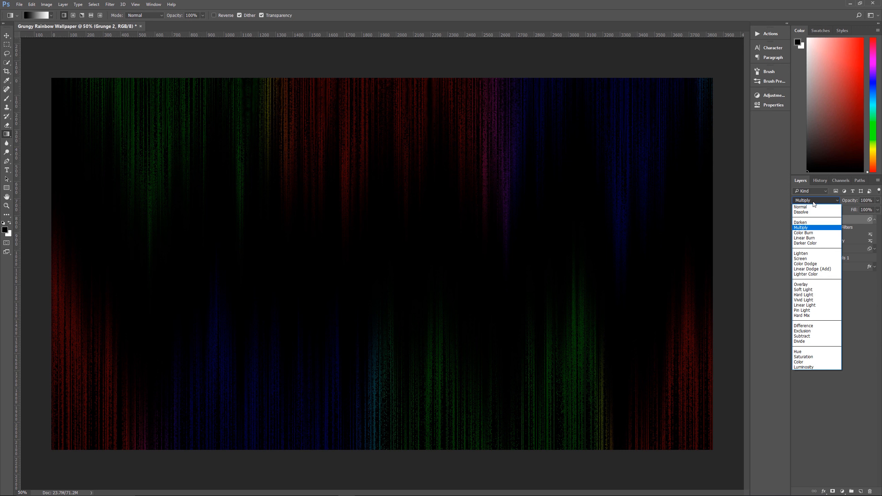
{"action": "left_click", "coordinate": [806, 284]}
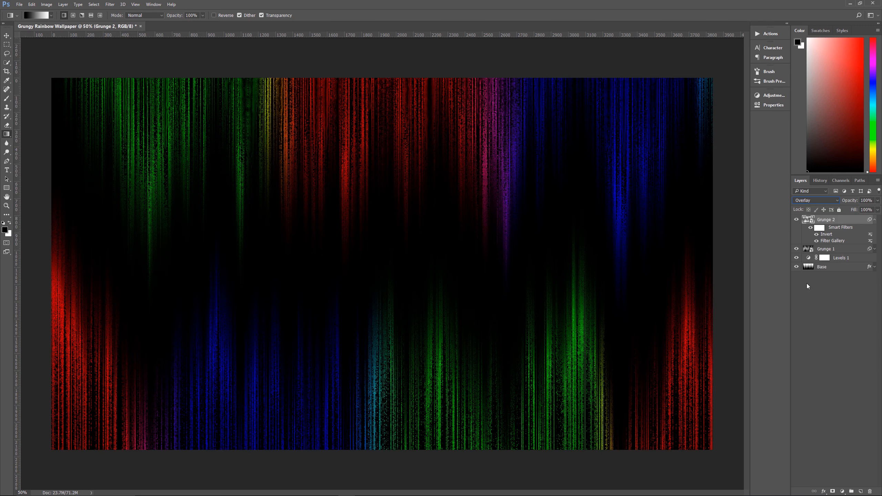
Reopen the Filter Gallery smart filter on Grunge 2 and set the Grain contrast to 85
{"action": "double_click", "coordinate": [830, 241]}
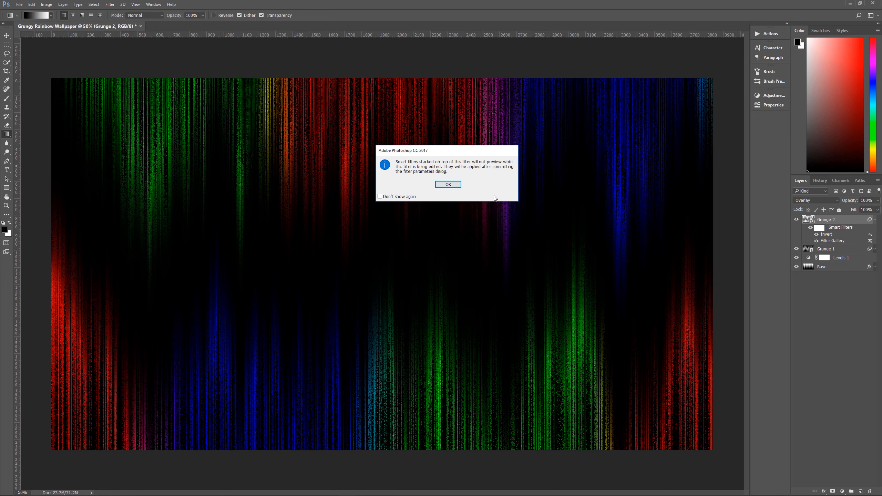
{"action": "left_click", "coordinate": [452, 185]}
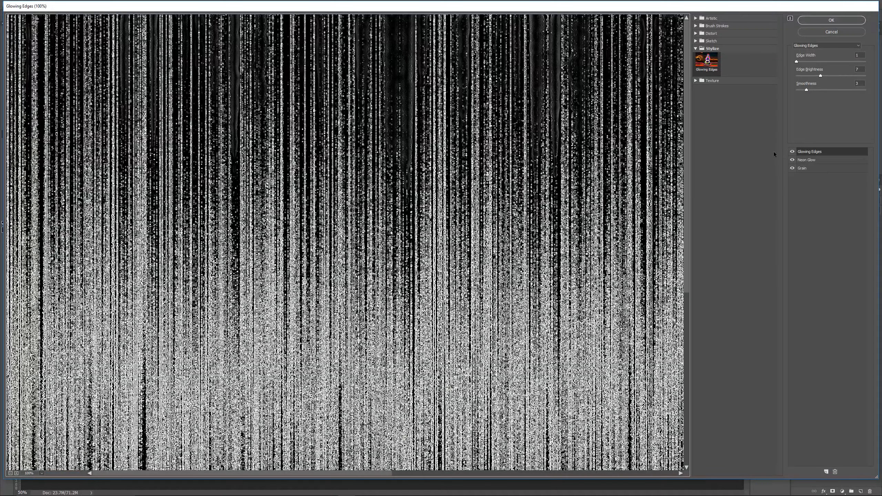
{"action": "left_click", "coordinate": [809, 168]}
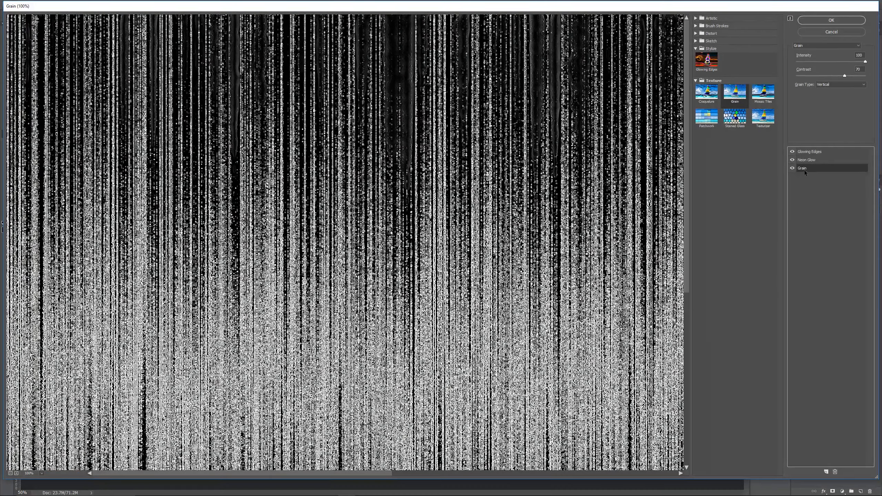
{"action": "left_click", "coordinate": [859, 69]}
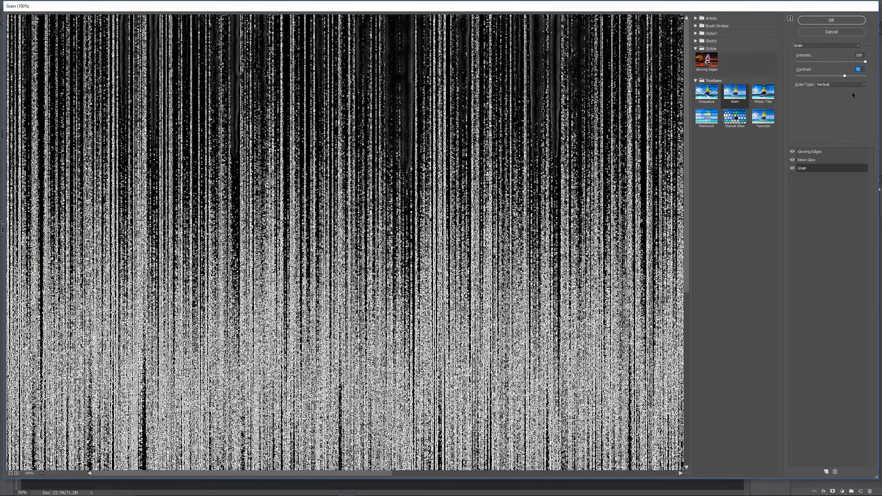
{"action": "type", "text": "85"}
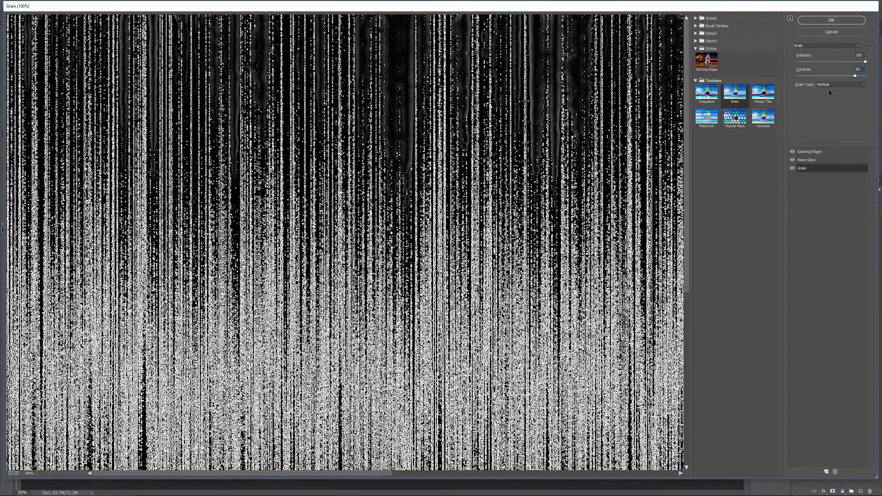
Set the Neon Glow effect's glow size to 24
{"action": "left_click", "coordinate": [823, 158]}
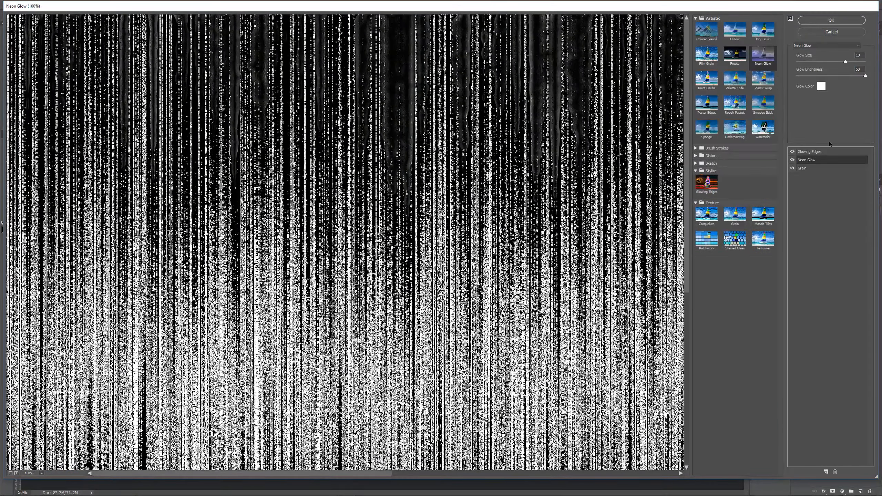
{"action": "left_click", "coordinate": [863, 54]}
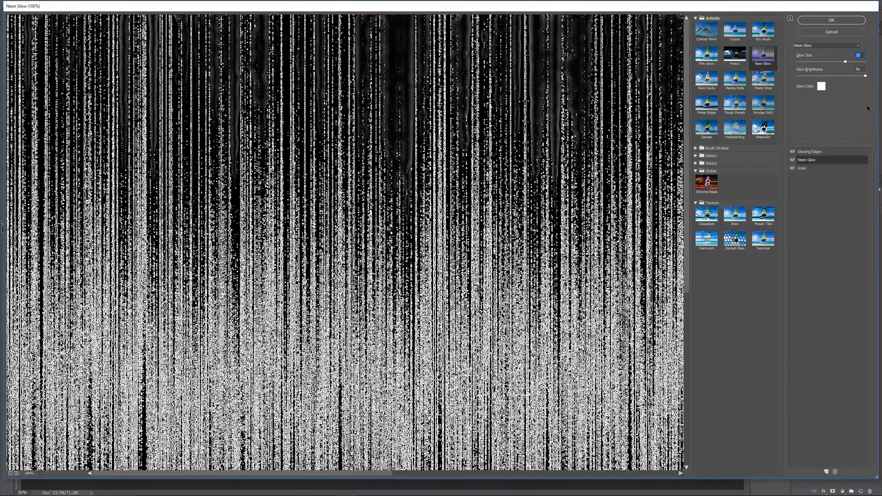
{"action": "type", "text": "24"}
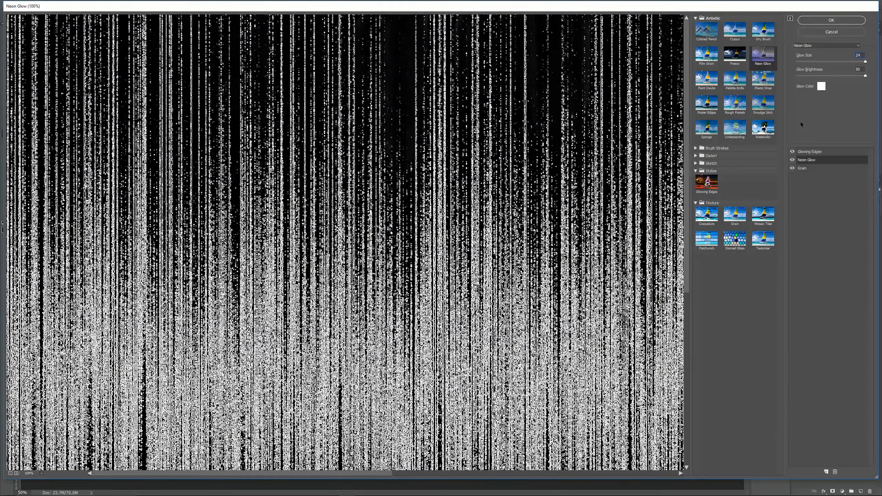
Set the Glowing Edges brightness to 6 and smoothness to 5, and apply the revised filters to Grunge 2
{"action": "left_click", "coordinate": [798, 154]}
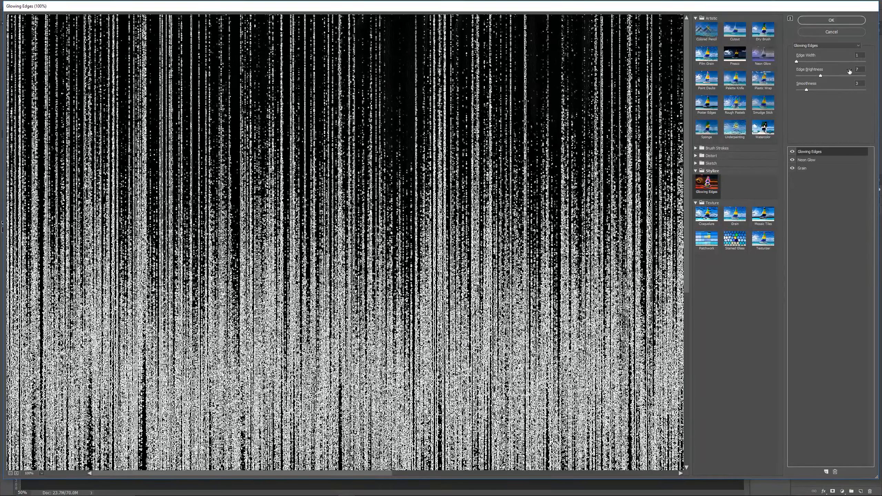
{"action": "left_click", "coordinate": [860, 55]}
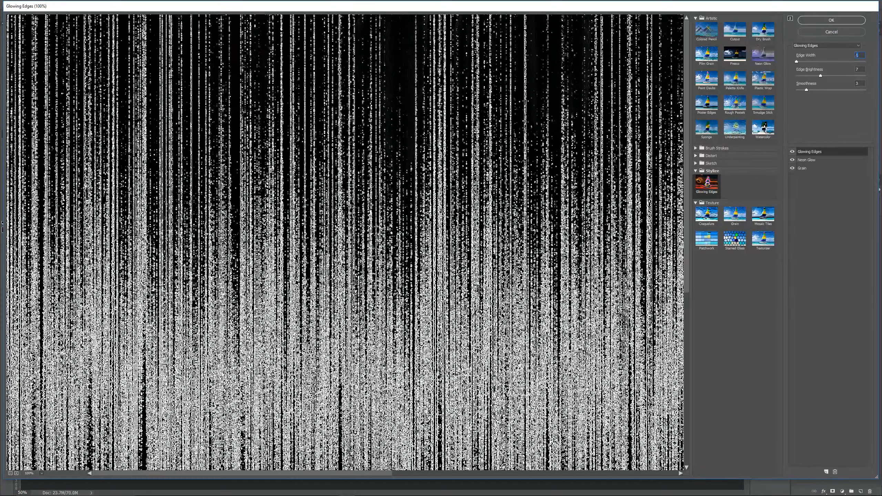
{"action": "left_click_drag", "start_coordinate": [859, 55], "coordinate": [850, 60]}
{"action": "type", "text": "6"}
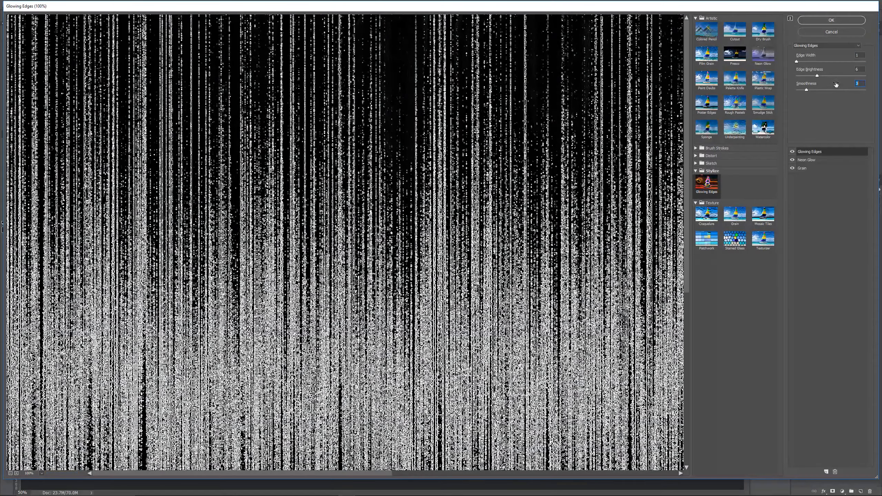
{"action": "type", "text": "5"}
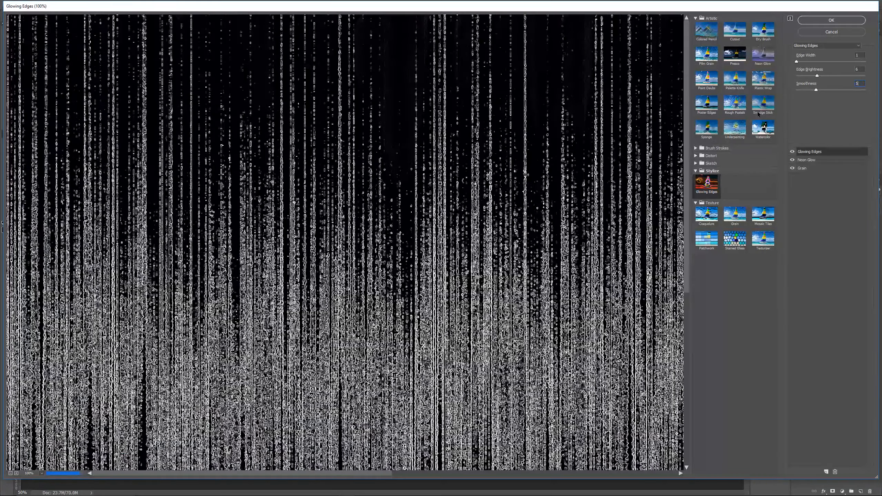
{"action": "left_click", "coordinate": [833, 21]}
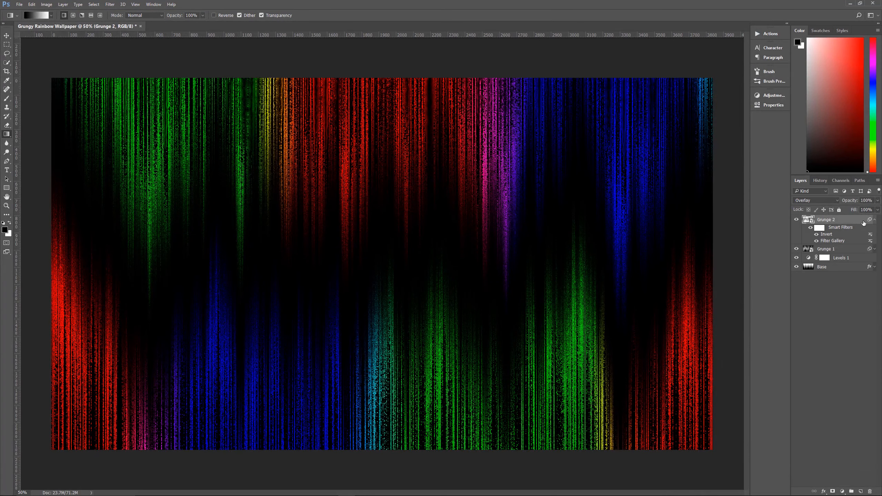
{"action": "left_click", "coordinate": [875, 220]}
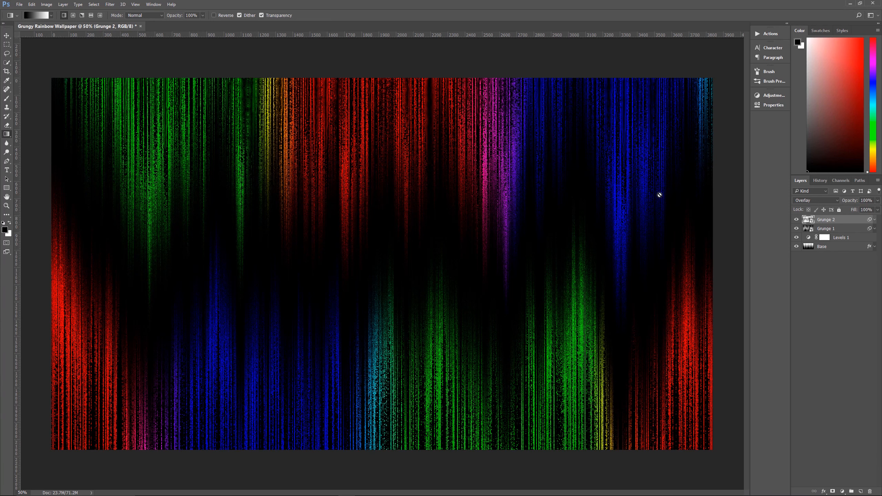
Toggle the Grunge 2 layer's visibility off and on to compare the wallpaper with and without it
{"action": "left_click", "coordinate": [796, 219]}
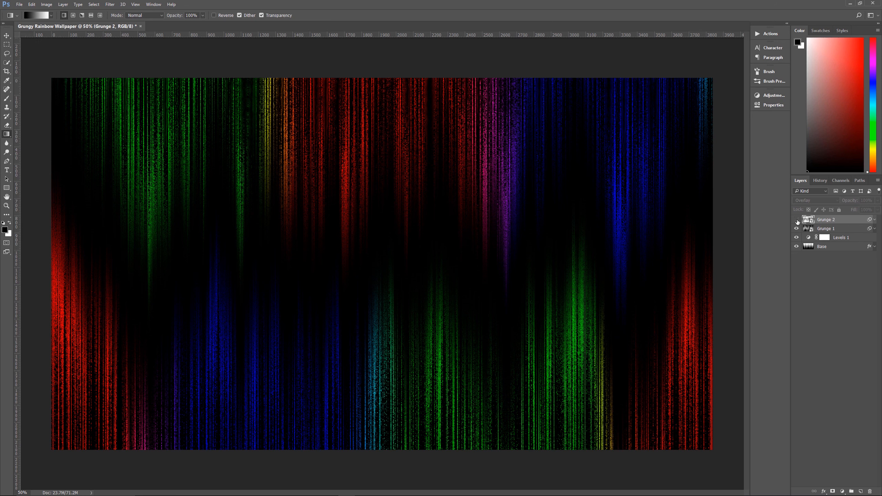
{"action": "left_click", "coordinate": [796, 220]}
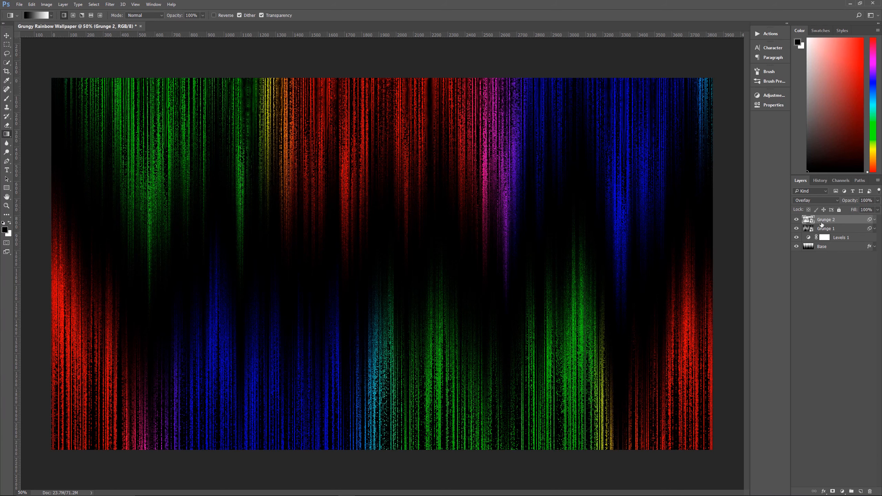
{"action": "left_click", "coordinate": [797, 220]}
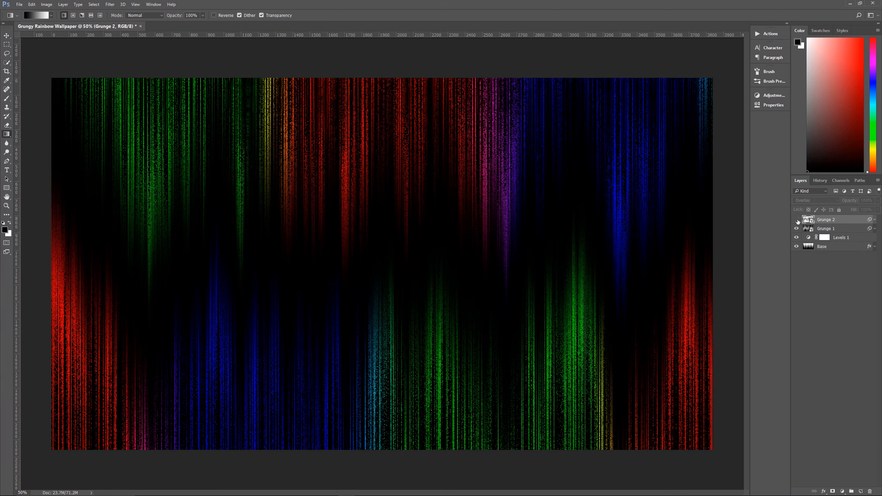
{"action": "left_click", "coordinate": [797, 220]}
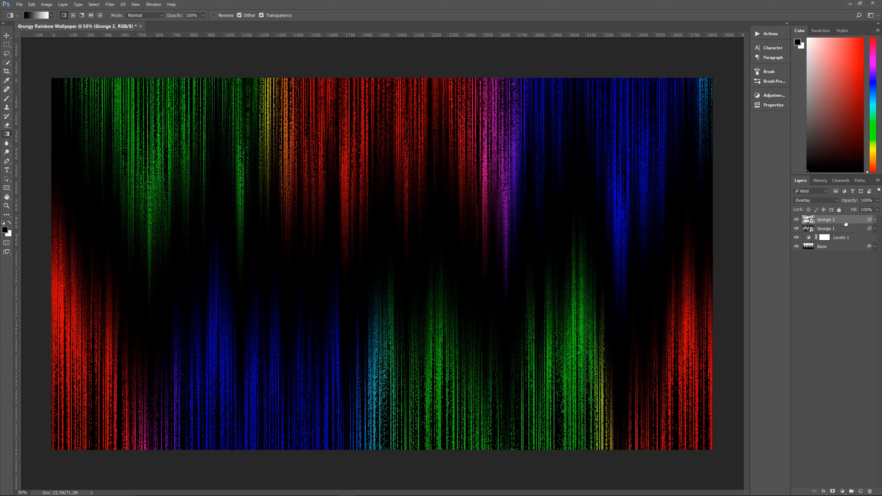